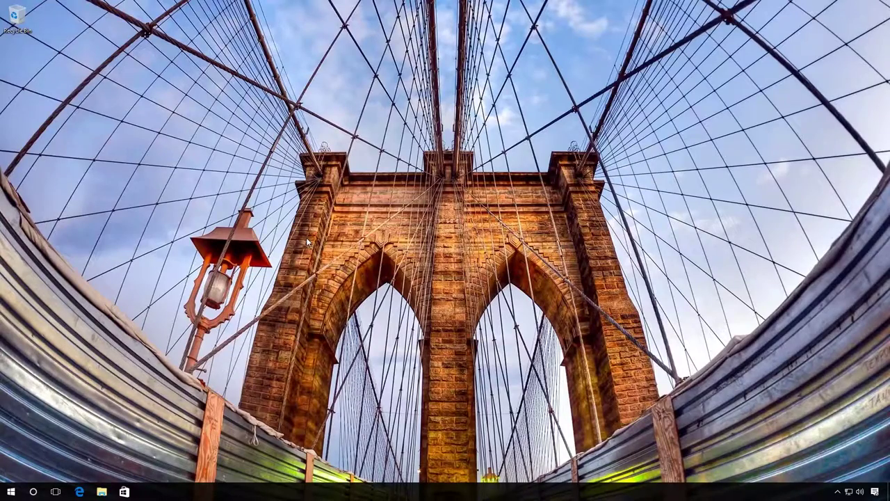
Step: Search the system for "servi" and open the Services desktop app
{"action": "left_click", "coordinate": [39, 493]}
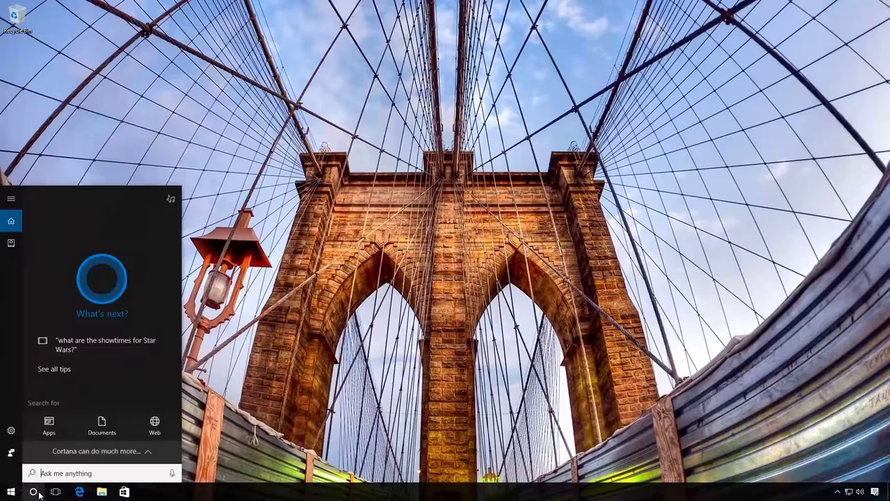
{"action": "type", "text": "servi"}
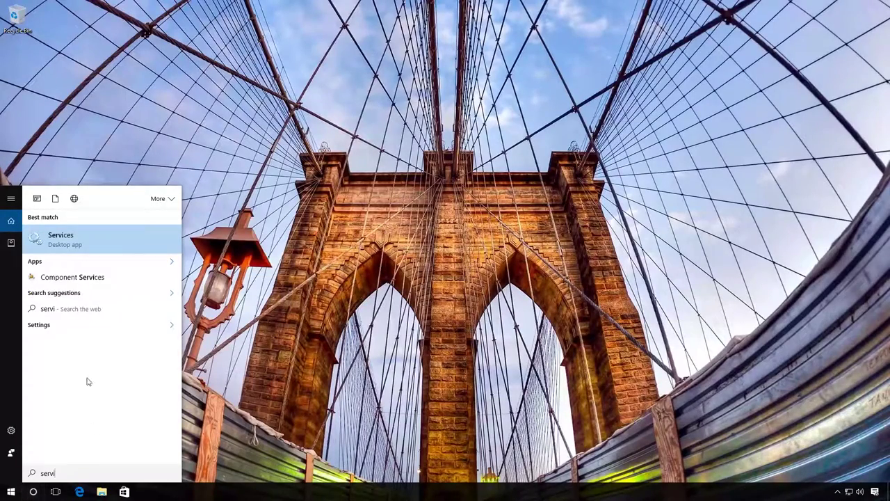
{"action": "left_click", "coordinate": [65, 240]}
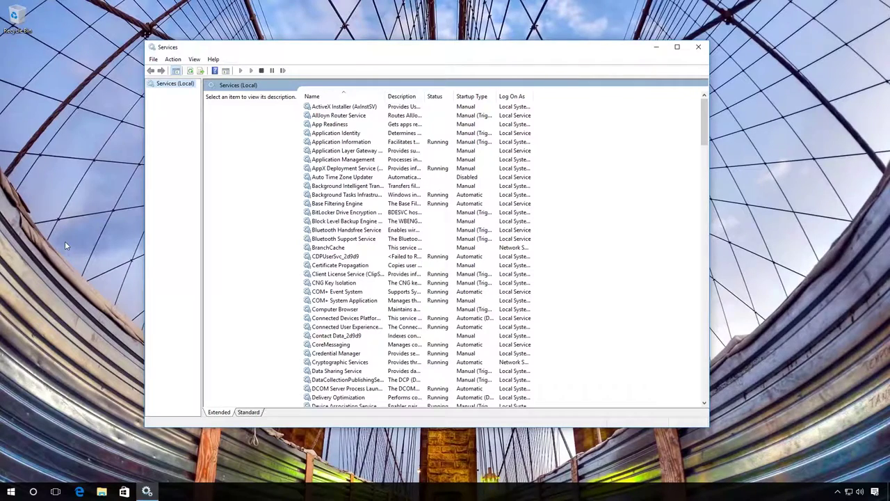
Step: Find the Windows Update service in the local services list and open its properties
{"action": "left_click", "coordinate": [329, 232]}
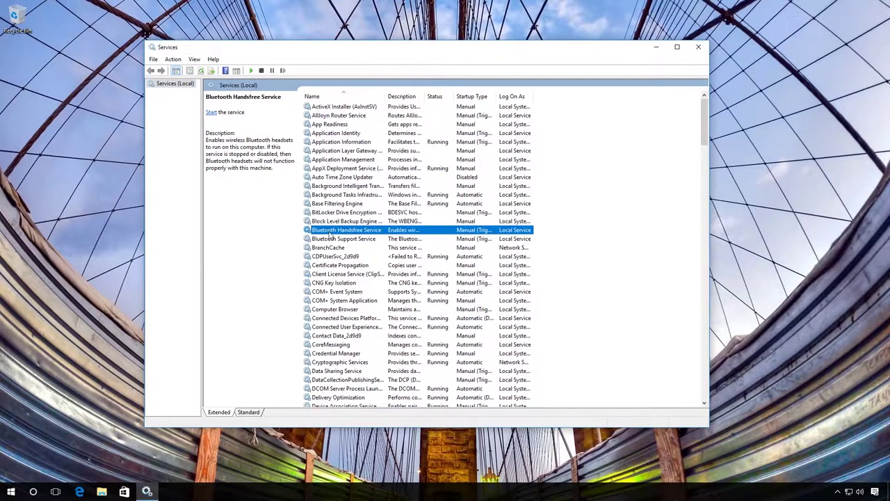
{"action": "type", "text": "windows audio"}
{"action": "scroll", "coordinate": [331, 237], "scroll_direction": "down", "scroll_amount": 1}
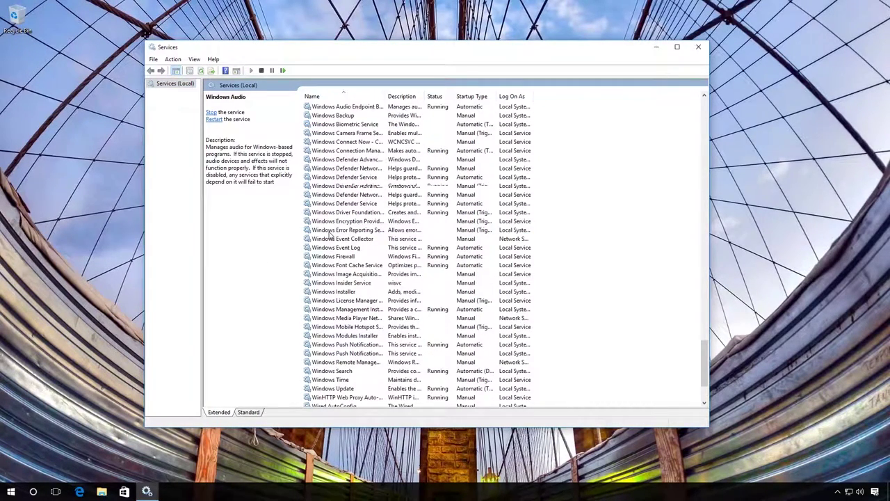
{"action": "left_click", "coordinate": [348, 365]}
{"action": "double_click", "coordinate": [347, 365]}
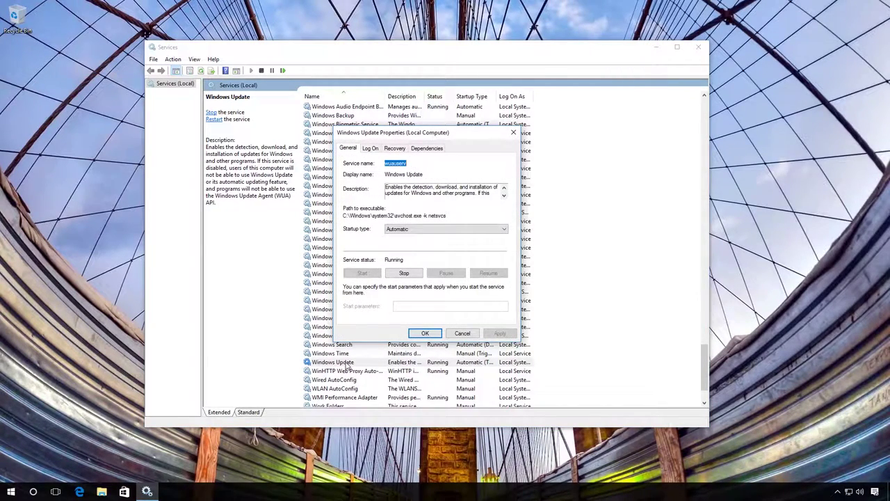
Step: Stop the Windows Update service and apply Disabled as its startup type
{"action": "left_click", "coordinate": [405, 274]}
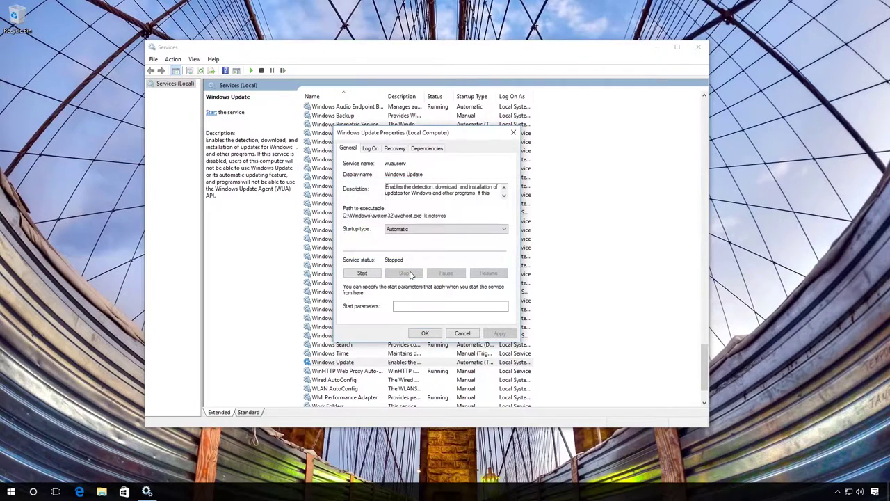
{"action": "left_click", "coordinate": [416, 231]}
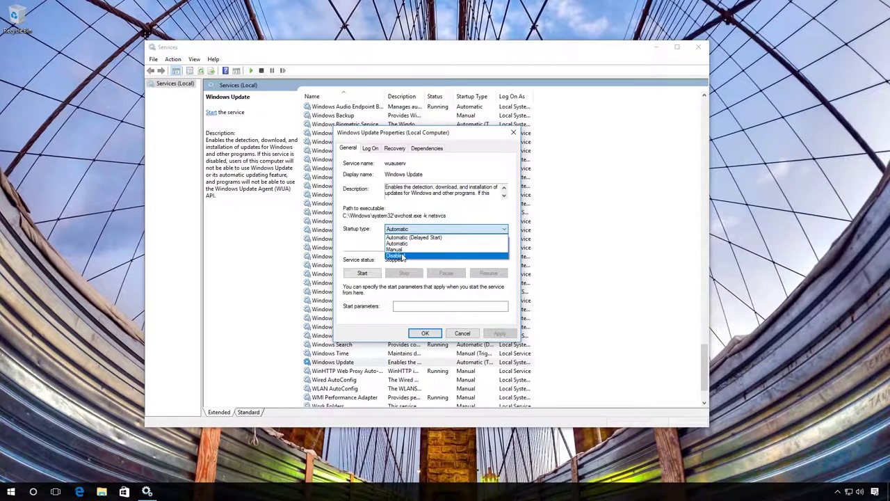
{"action": "left_click", "coordinate": [403, 256]}
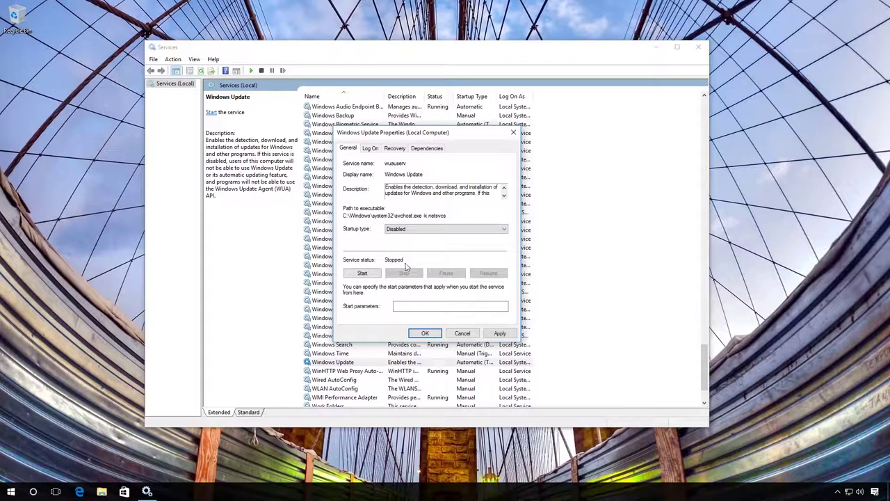
{"action": "left_click", "coordinate": [493, 334]}
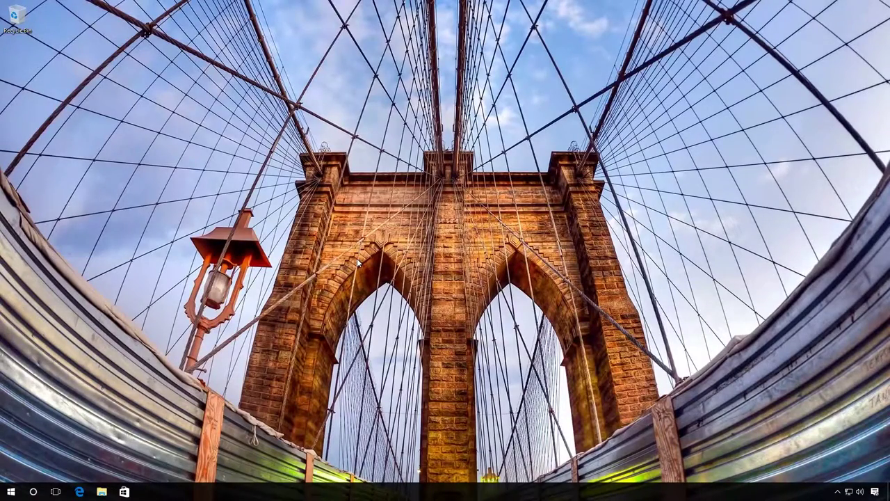
Step: Open the Local Group Policy Editor with gpedit.msc, maximize its window and widen the policy tree
{"action": "left_click", "coordinate": [34, 492]}
{"action": "type", "text": "g"}
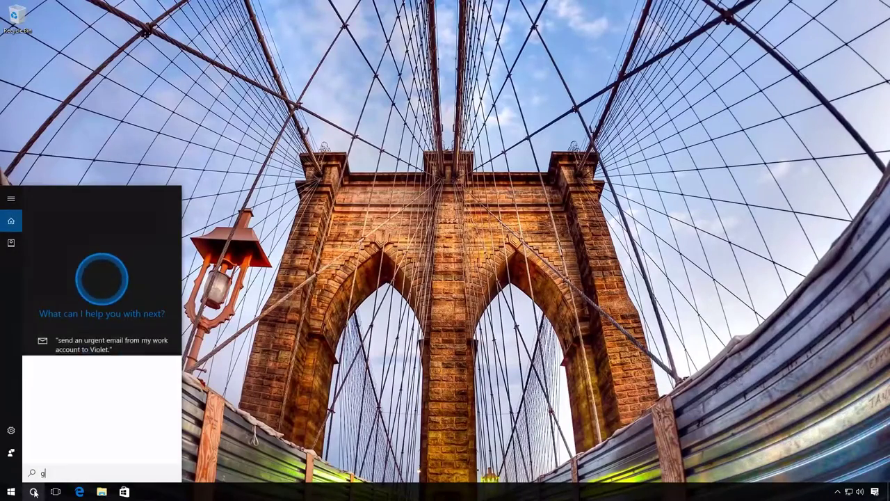
{"action": "type", "text": "pedit."}
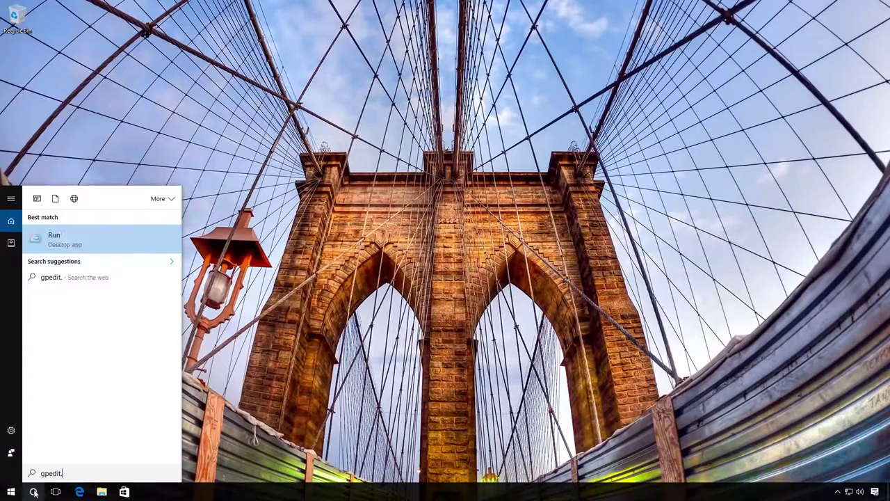
{"action": "type", "text": "msc"}
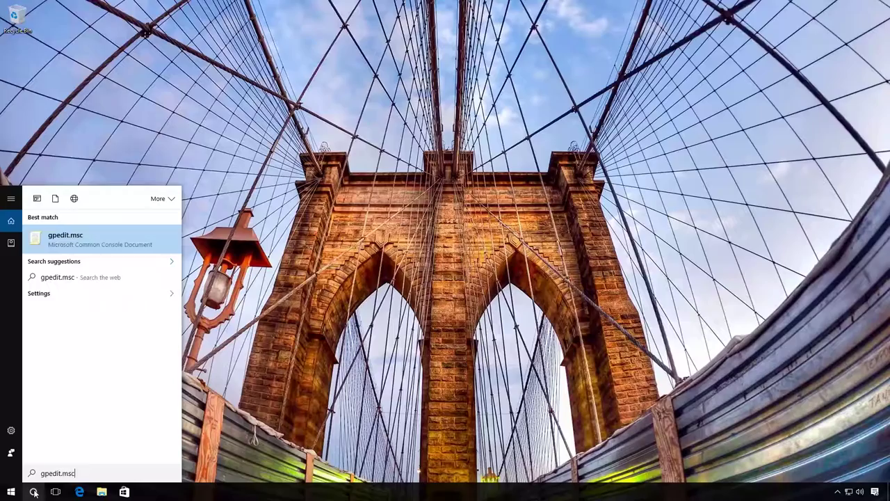
{"action": "left_click", "coordinate": [93, 243]}
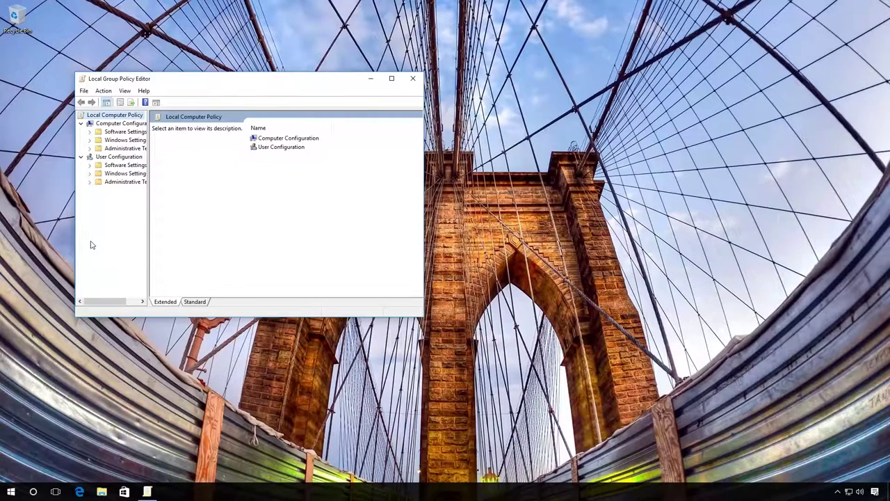
{"action": "left_click", "coordinate": [391, 80]}
{"action": "left_click_drag", "start_coordinate": [74, 158], "coordinate": [158, 156]}
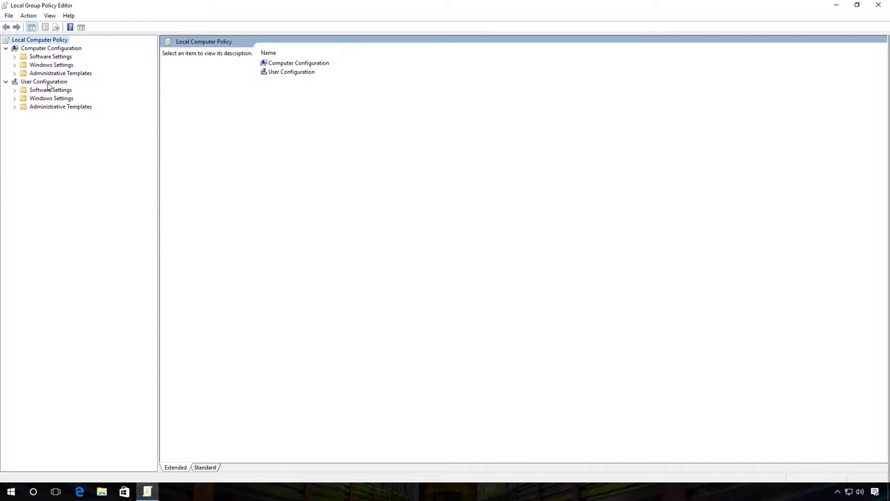
Step: Show the Windows Update policies under Computer Configuration > Administrative Templates > Windows Components
{"action": "left_click", "coordinate": [46, 48]}
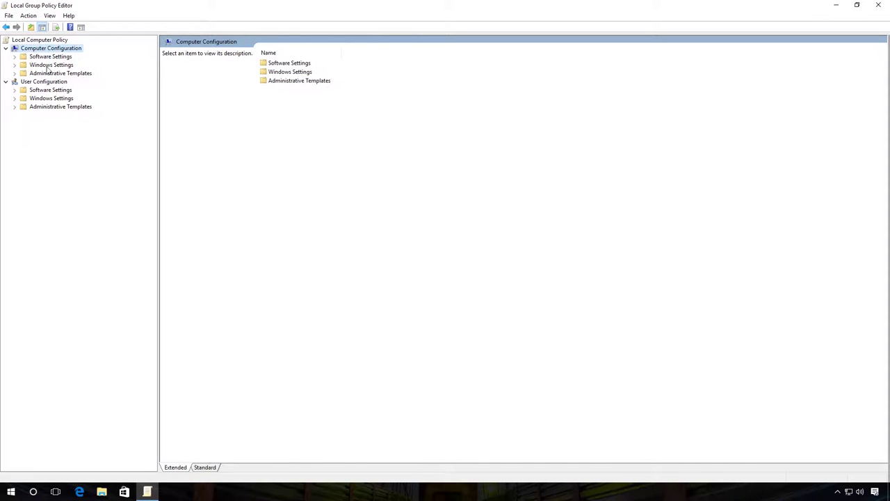
{"action": "left_click", "coordinate": [47, 74]}
{"action": "left_click", "coordinate": [14, 74]}
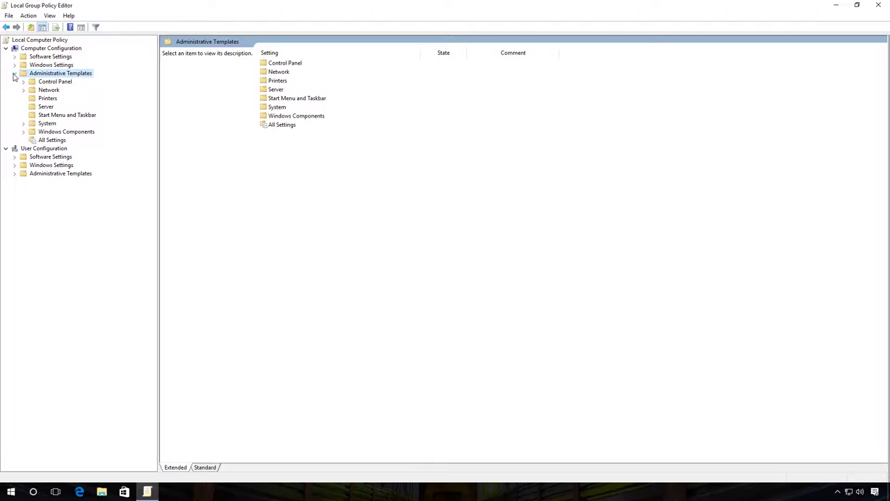
{"action": "left_click", "coordinate": [54, 132]}
{"action": "left_click", "coordinate": [24, 132]}
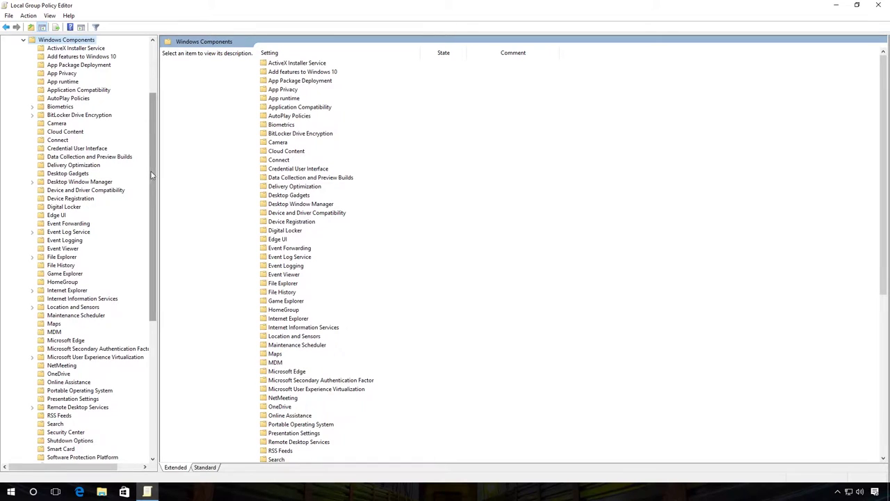
{"action": "left_click_drag", "start_coordinate": [150, 166], "coordinate": [143, 226]}
{"action": "scroll", "coordinate": [143, 226], "scroll_direction": "down", "scroll_amount": 7}
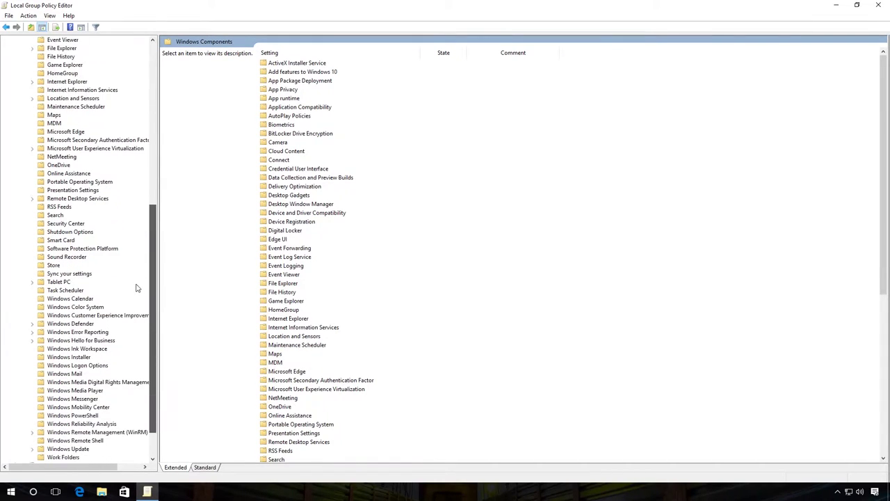
{"action": "left_click", "coordinate": [86, 425]}
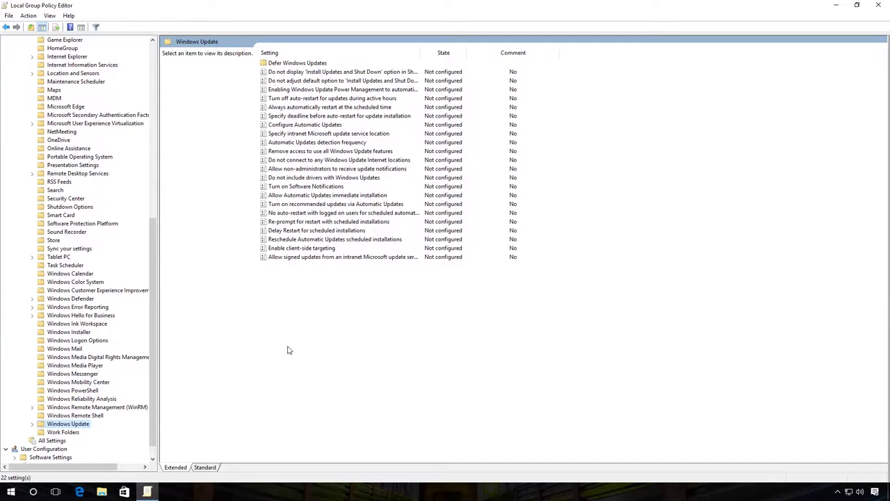
Step: Open the Configure Automatic Updates policy and set it to Disabled
{"action": "left_click", "coordinate": [325, 128]}
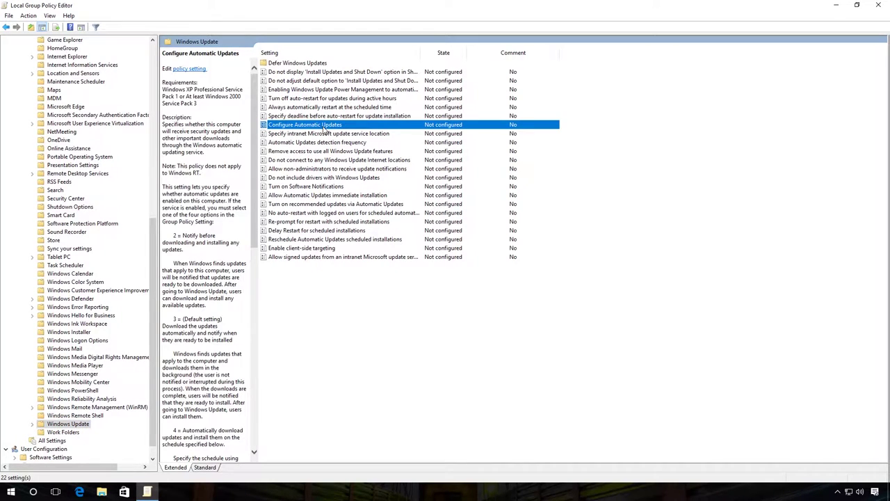
{"action": "double_click", "coordinate": [325, 129]}
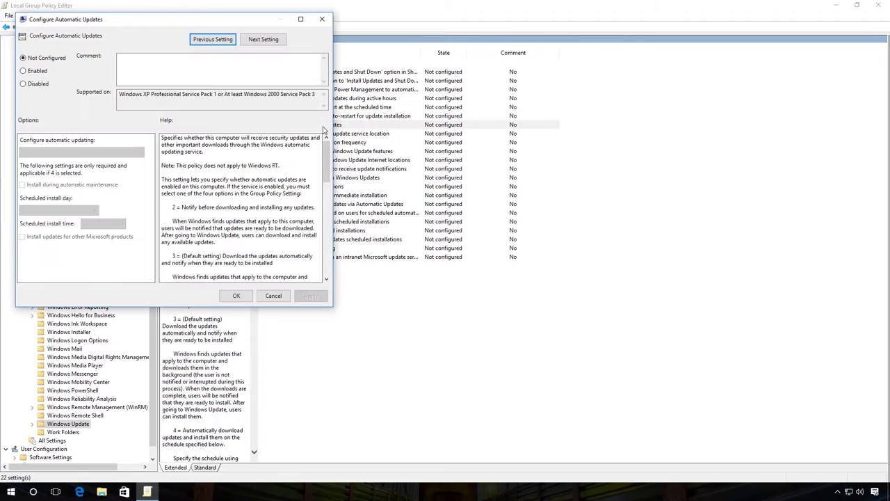
{"action": "left_click", "coordinate": [39, 84]}
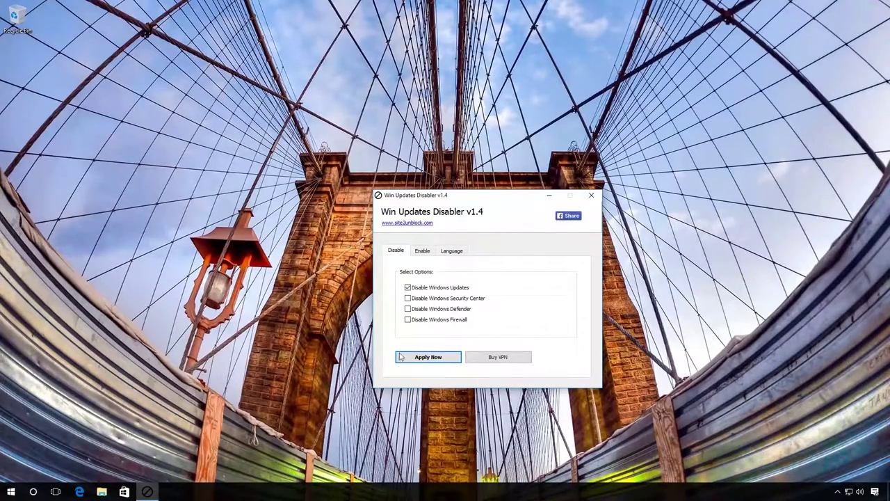
Step: In Win Updates Disabler, apply the Disable Windows Updates option and decline the computer reboot
{"action": "left_click", "coordinate": [429, 359]}
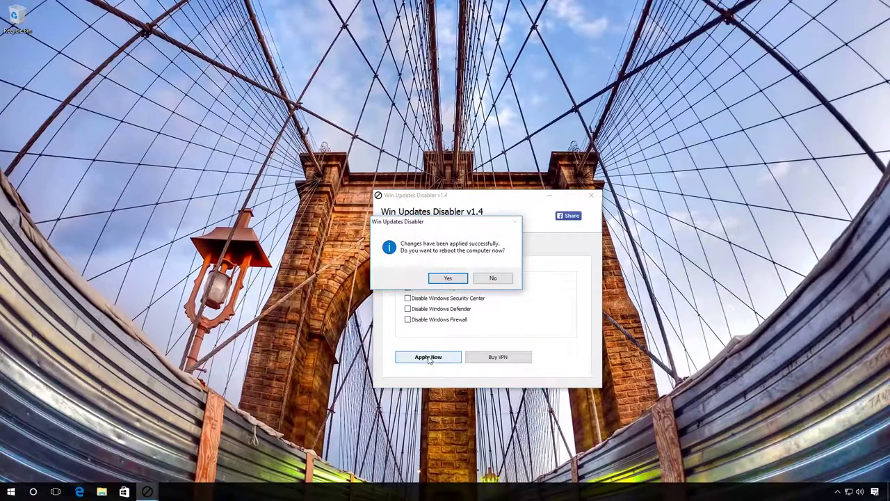
{"action": "left_click", "coordinate": [494, 278]}
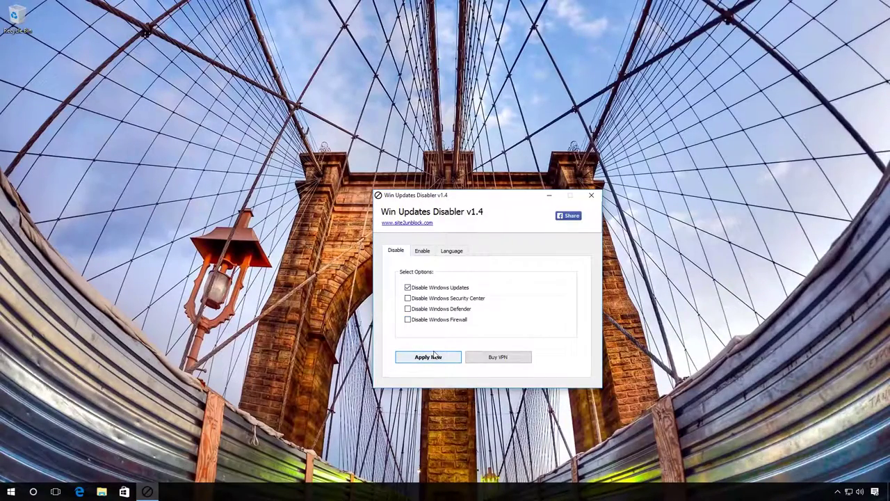
Step: Apply the enable options for Windows Updates, Security Center, Defender and Firewall in Win Updates Disabler
{"action": "left_click", "coordinate": [423, 252]}
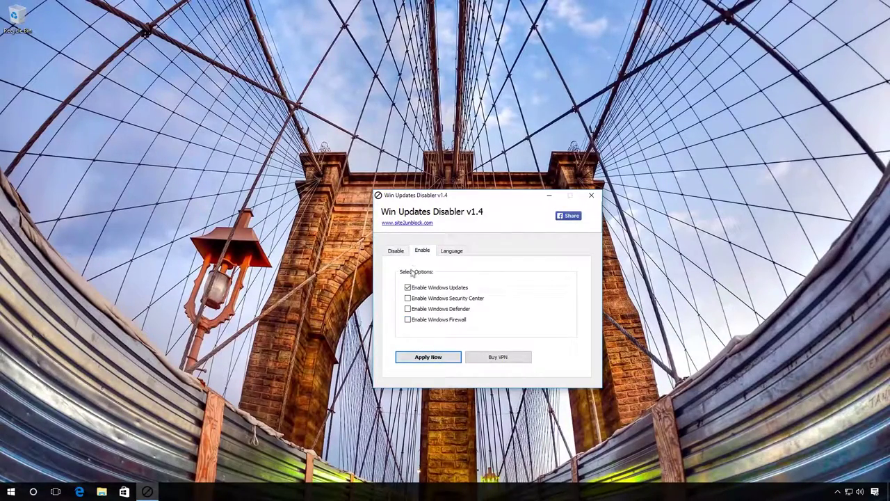
{"action": "left_click", "coordinate": [408, 299]}
{"action": "left_click", "coordinate": [408, 309]}
{"action": "left_click", "coordinate": [409, 320]}
{"action": "left_click", "coordinate": [446, 357]}
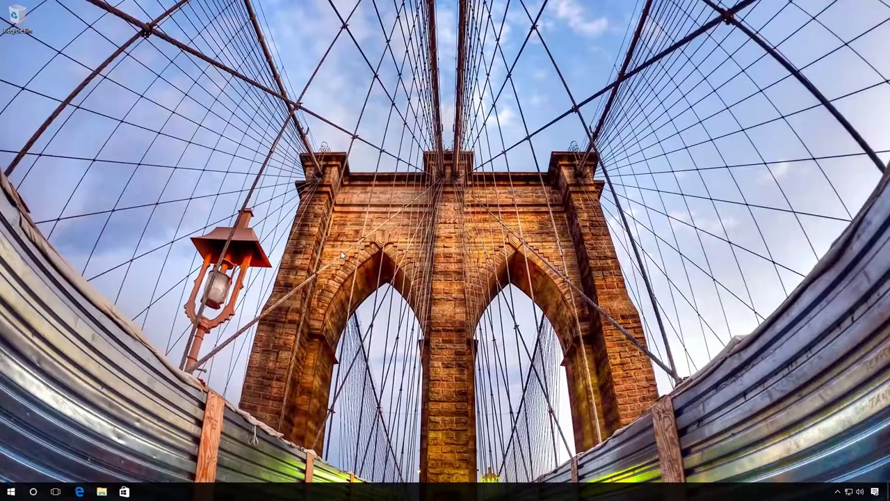
Step: Open Programs and Features, maximize the window and display the list of installed updates
{"action": "right_click", "coordinate": [15, 490]}
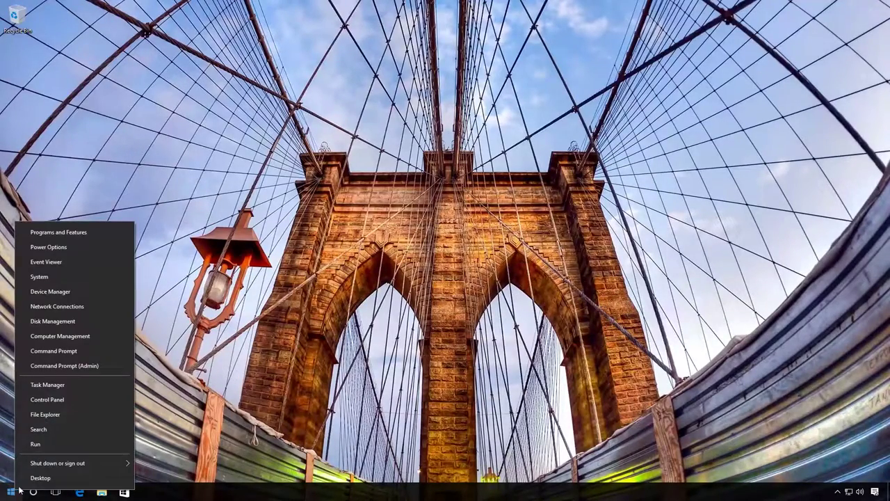
{"action": "left_click", "coordinate": [67, 232]}
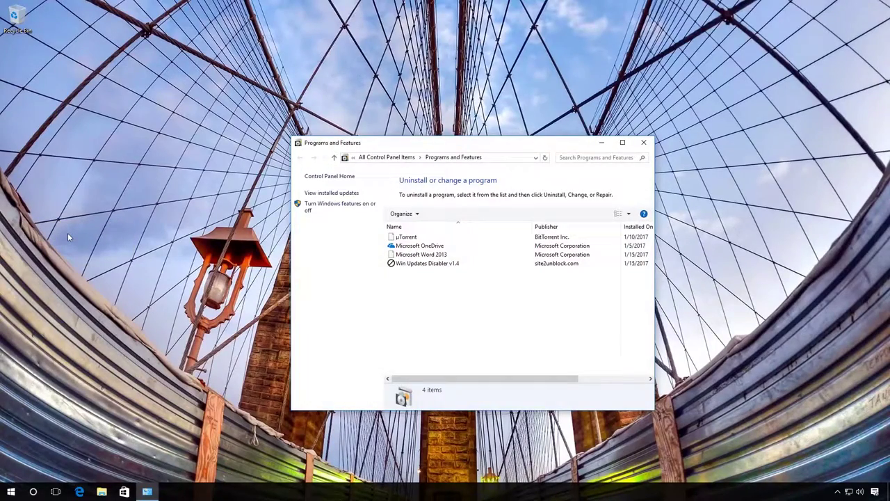
{"action": "double_click", "coordinate": [347, 149]}
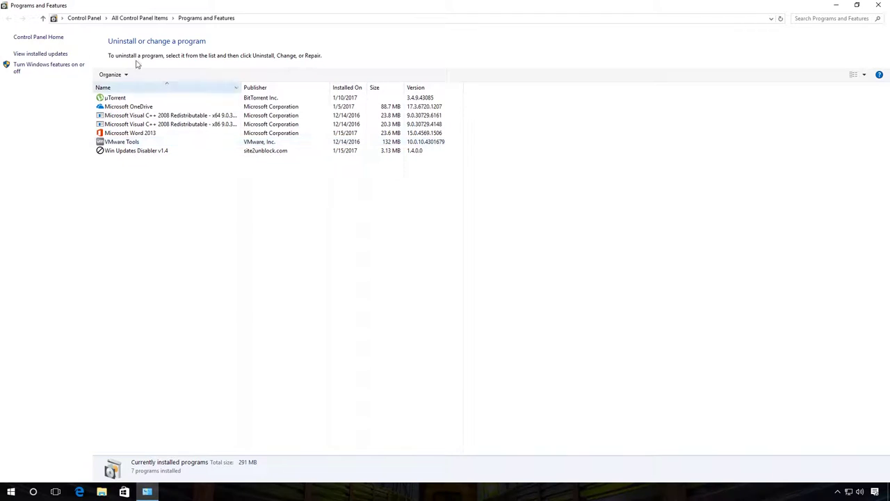
{"action": "left_click", "coordinate": [59, 55]}
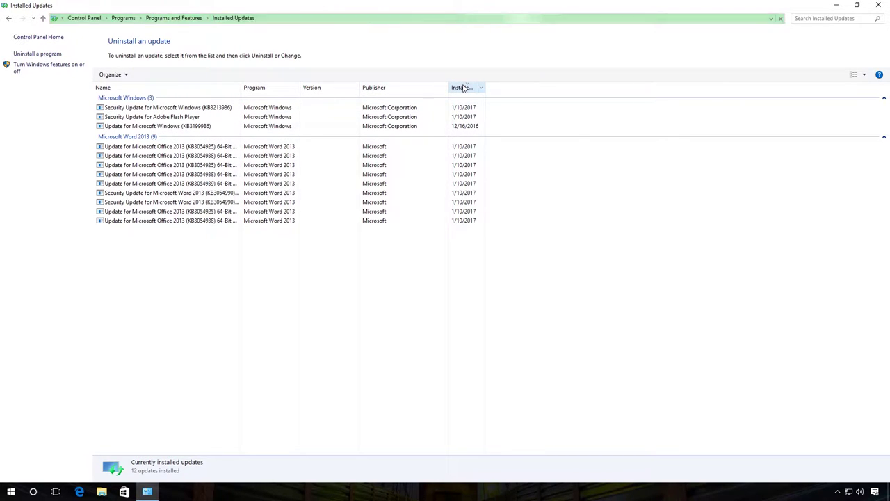
Step: Uninstall the Security Update for Adobe Flash Player and confirm the removal
{"action": "left_click", "coordinate": [167, 119]}
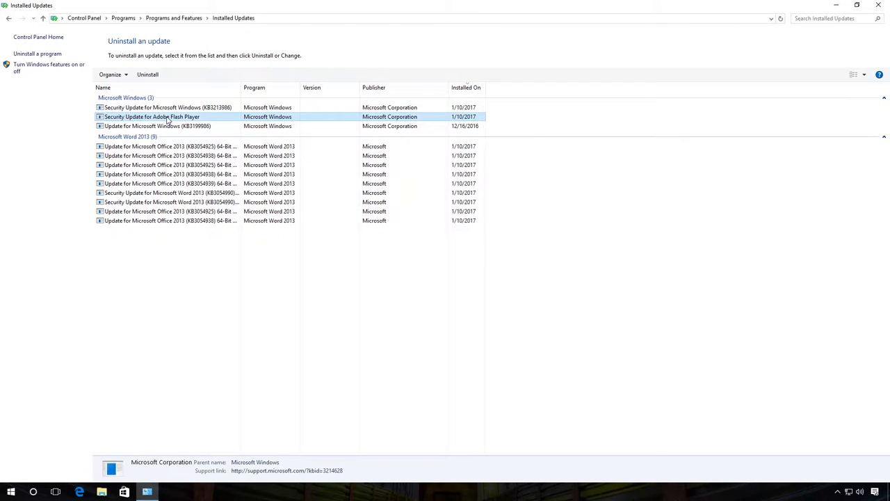
{"action": "right_click", "coordinate": [168, 121]}
{"action": "left_click", "coordinate": [180, 124]}
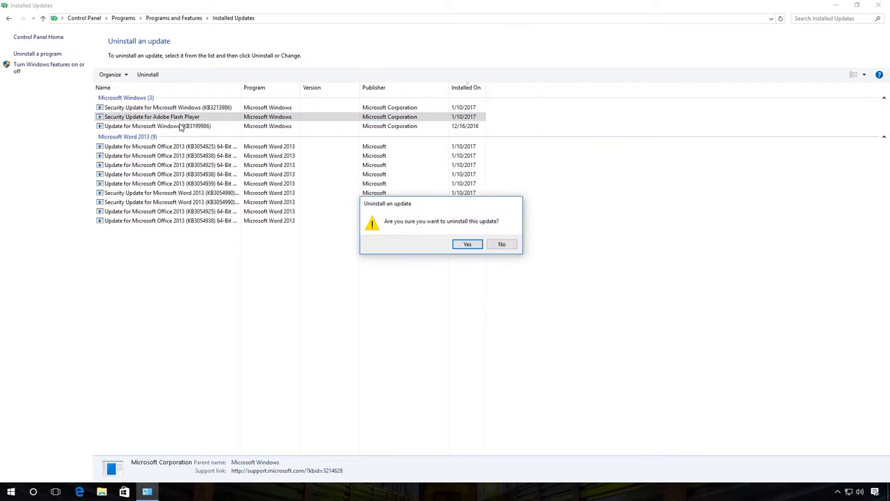
{"action": "left_click", "coordinate": [465, 245]}
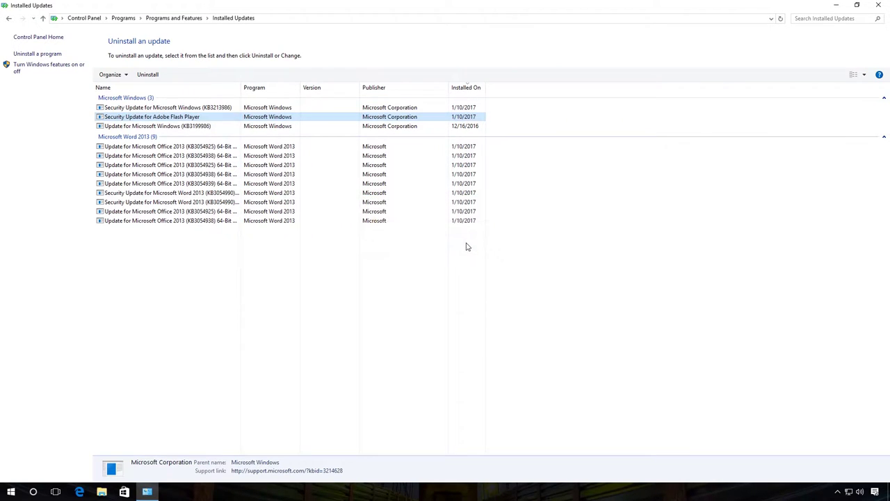